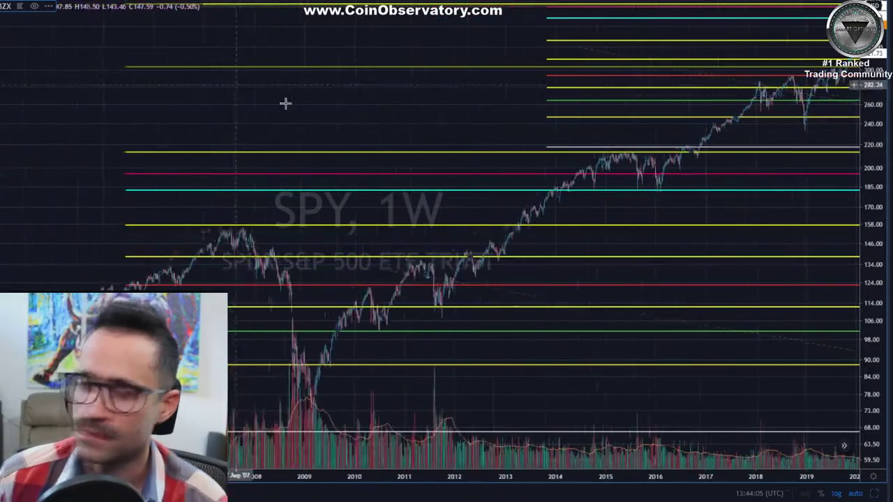
- Examine the SPY weekly chart from the 2007 peak and 2008 crash through the 2021 highs against the drawn Fibonacci levels
{"action": "left_click_drag", "start_coordinate": [359, 92], "coordinate": [129, 112]}
{"action": "scroll", "coordinate": [447, 74], "scroll_direction": "up", "scroll_amount": 8}
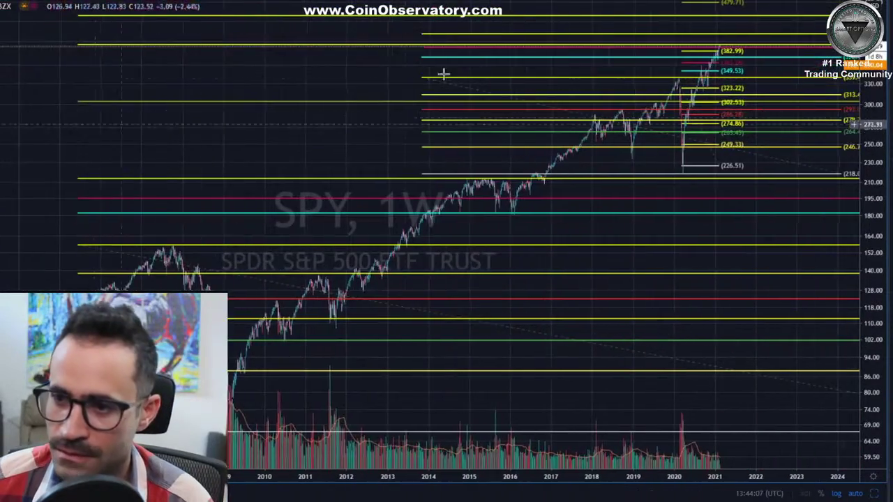
{"action": "scroll", "coordinate": [322, 81], "scroll_direction": "up", "scroll_amount": 5}
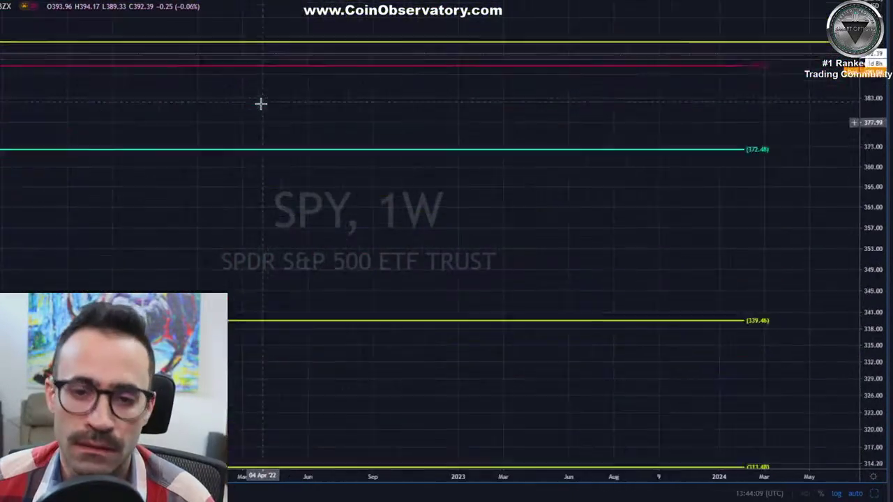
{"action": "scroll", "coordinate": [224, 126], "scroll_direction": "down", "scroll_amount": 2}
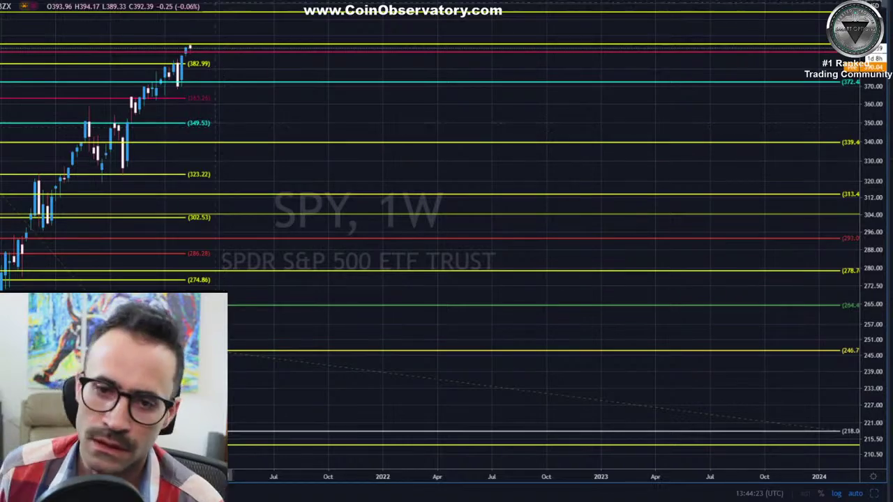
{"action": "scroll", "coordinate": [240, 289], "scroll_direction": "down", "scroll_amount": 10}
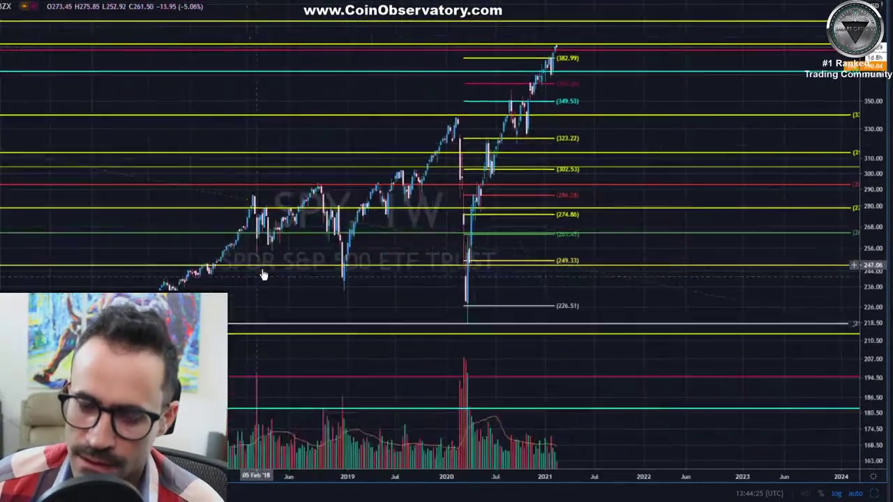
{"action": "scroll", "coordinate": [307, 232], "scroll_direction": "down", "scroll_amount": 10}
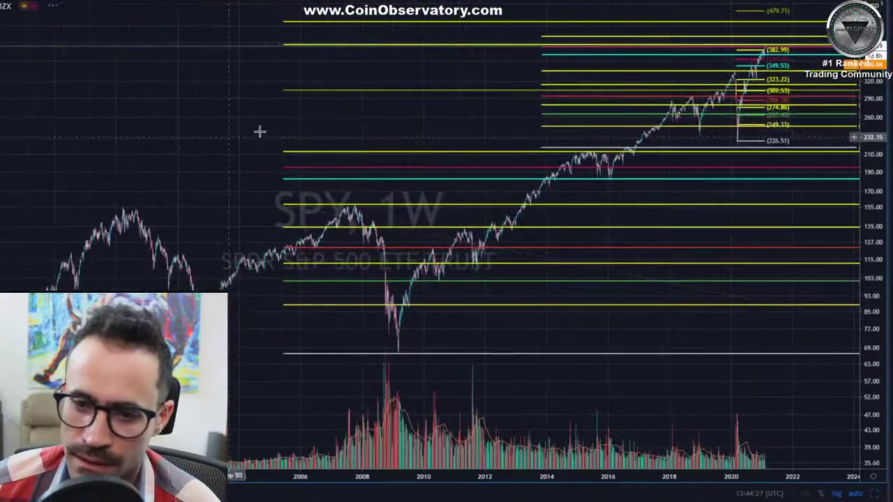
{"action": "left_click_drag", "start_coordinate": [251, 112], "coordinate": [100, 139]}
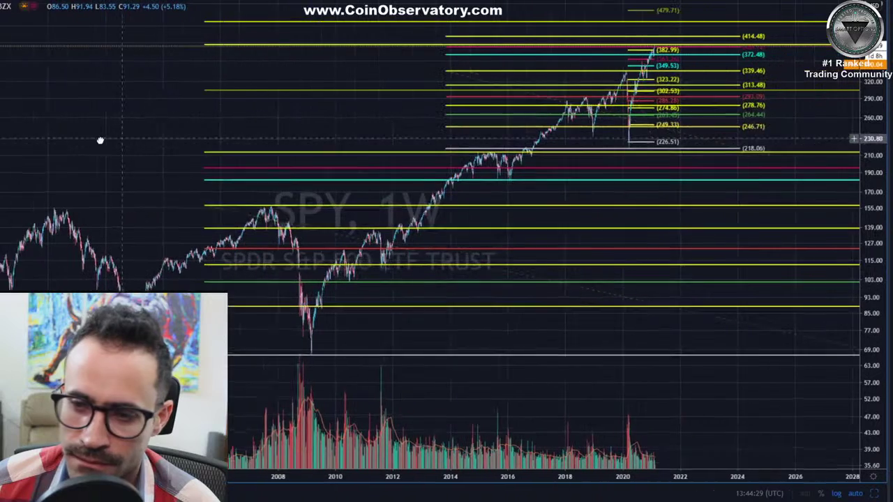
{"action": "scroll", "coordinate": [149, 123], "scroll_direction": "right", "scroll_amount": 5}
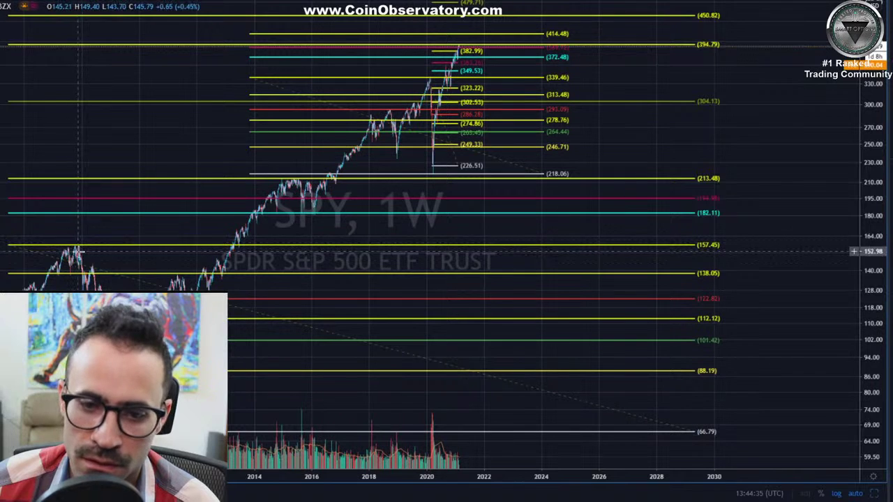
{"action": "scroll", "coordinate": [52, 236], "scroll_direction": "down", "scroll_amount": 1}
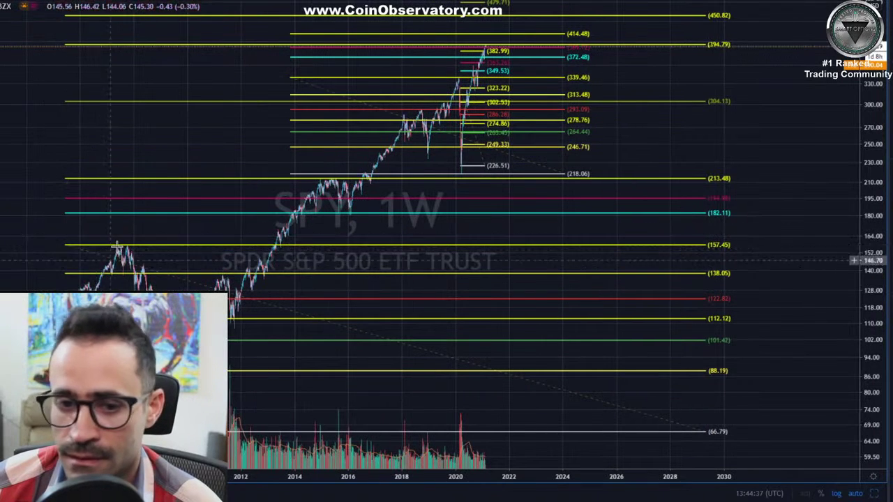
- Extend the large Fibonacci retracement back to just before the 2000 peak and set its upper anchor at about 156.96
{"action": "left_click_drag", "start_coordinate": [4, 247], "coordinate": [1, 246]}
{"action": "mouse_move", "coordinate": [70, 227]}
{"action": "left_mouse_down"}
{"action": "mouse_move", "coordinate": [139, 182]}
{"action": "mouse_move", "coordinate": [202, 218]}
{"action": "left_mouse_up"}
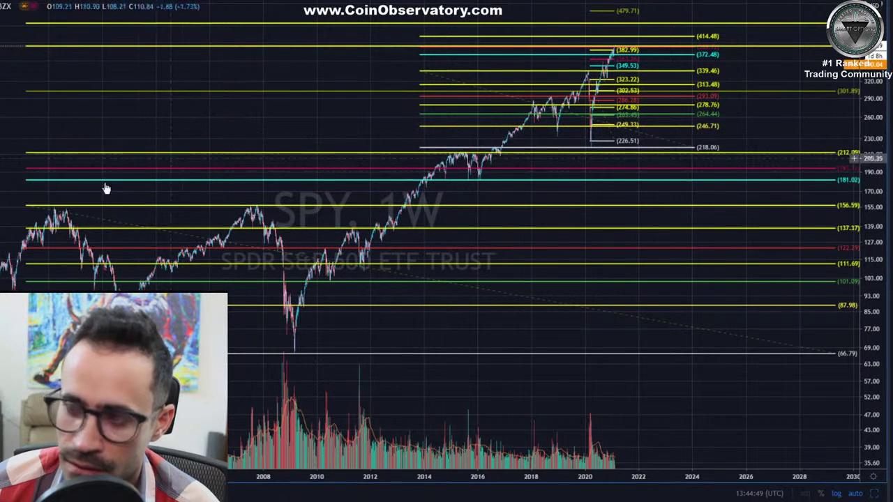
{"action": "left_click", "coordinate": [24, 209]}
{"action": "mouse_move", "coordinate": [25, 208]}
{"action": "left_mouse_down"}
{"action": "mouse_move", "coordinate": [22, 199]}
{"action": "mouse_move", "coordinate": [38, 204]}
{"action": "left_mouse_up"}
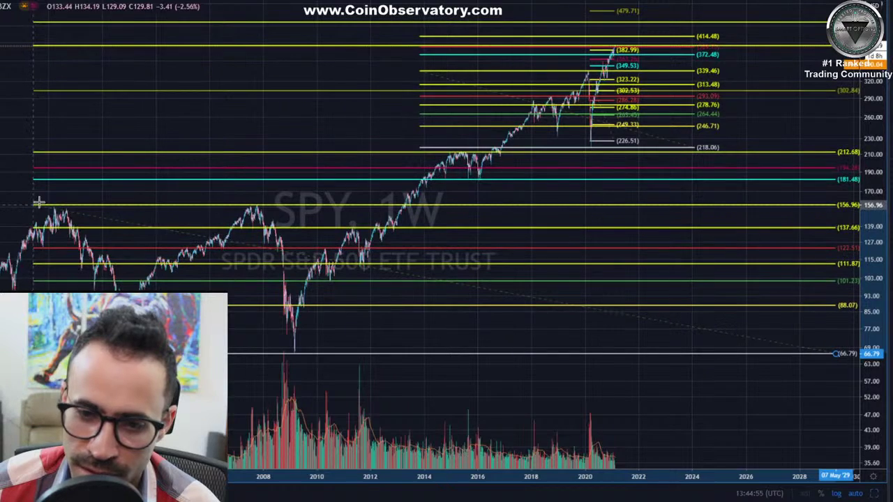
- Examine where SPY's latest weekly price sits relative to the nearby Fibonacci extension levels
{"action": "scroll", "coordinate": [301, 116], "scroll_direction": "up", "scroll_amount": 5}
{"action": "scroll", "coordinate": [365, 94], "scroll_direction": "up", "scroll_amount": 5}
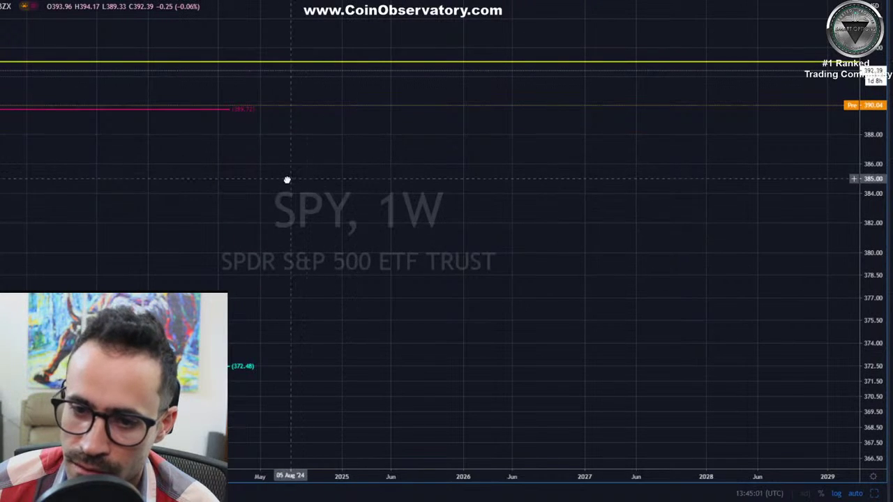
{"action": "scroll", "coordinate": [198, 161], "scroll_direction": "down", "scroll_amount": 3}
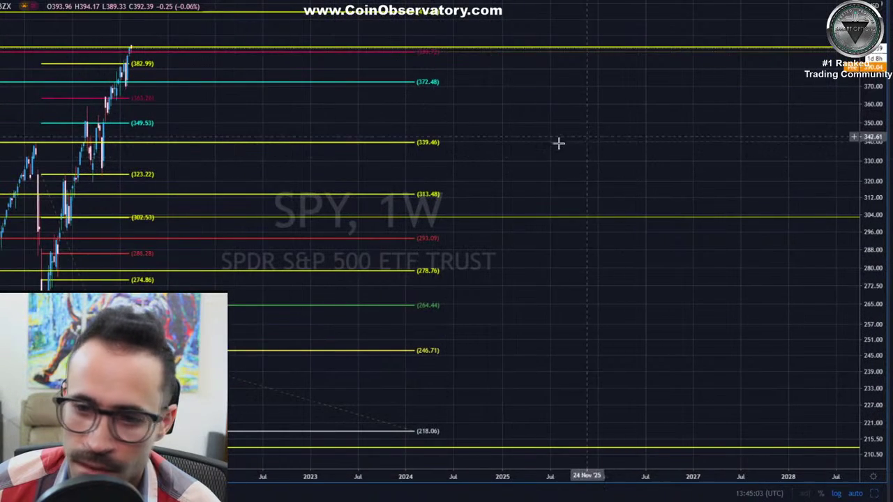
{"action": "scroll", "coordinate": [419, 175], "scroll_direction": "up", "scroll_amount": 3}
{"action": "scroll", "coordinate": [495, 122], "scroll_direction": "down", "scroll_amount": 5}
{"action": "scroll", "coordinate": [558, 126], "scroll_direction": "down", "scroll_amount": 5}
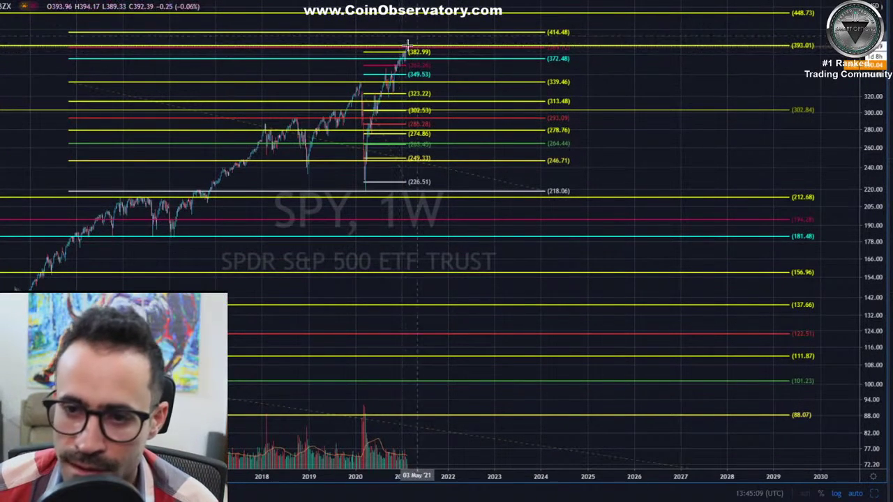
{"action": "left_click", "coordinate": [385, 155]}
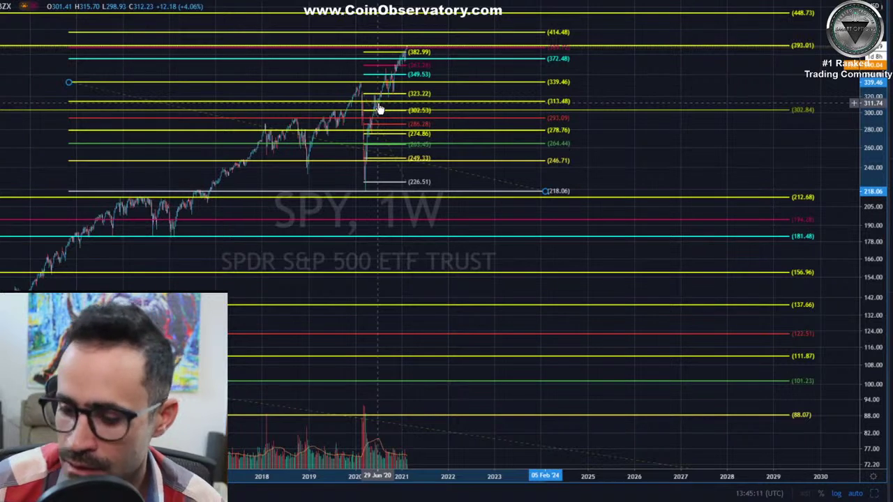
- Switch the SPY chart to the 1-hour interval and inspect the February 2021 price action
{"action": "type", "text": "60"}
{"action": "key", "text": "Return"}
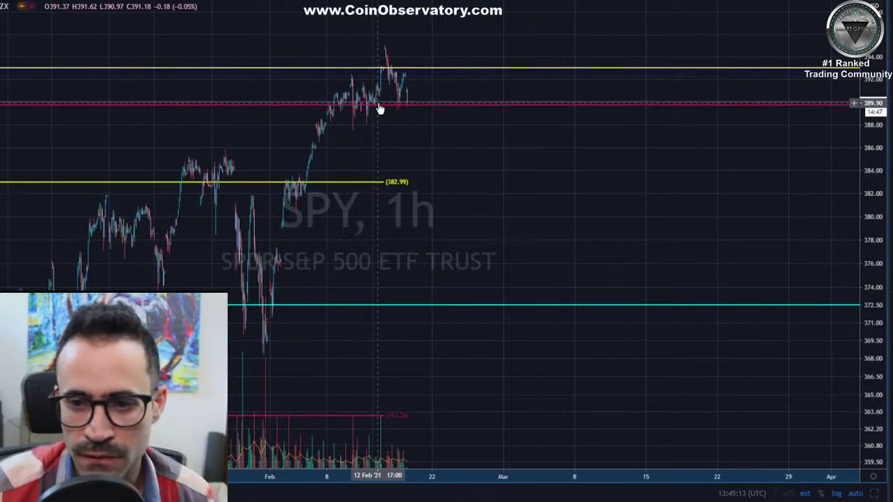
{"action": "scroll", "coordinate": [380, 109], "scroll_direction": "up", "scroll_amount": 2}
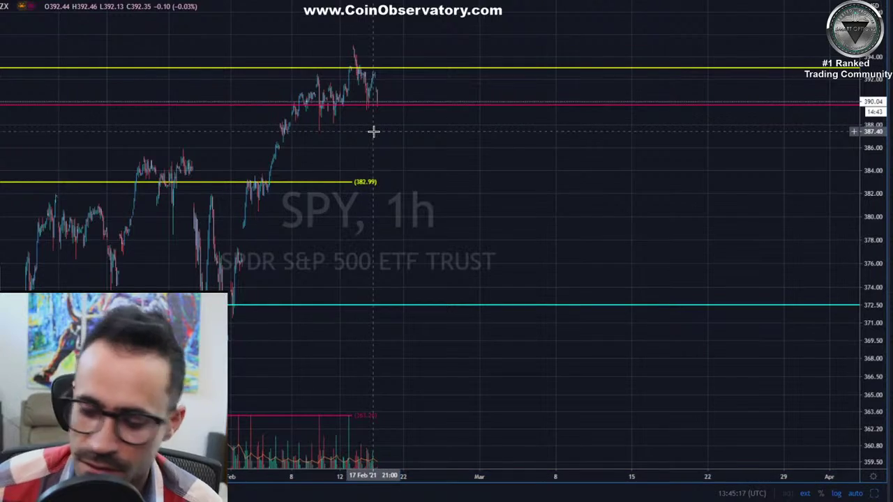
- Change the SPY chart interval to 240 minutes and review the rally from the March 2020 low
{"action": "type", "text": "240"}
{"action": "key", "text": "Return"}
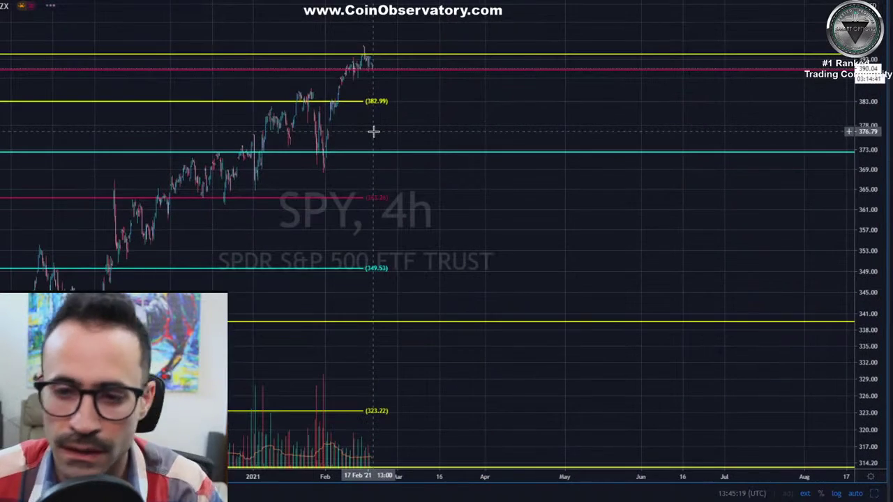
{"action": "scroll", "coordinate": [397, 167], "scroll_direction": "down", "scroll_amount": 6}
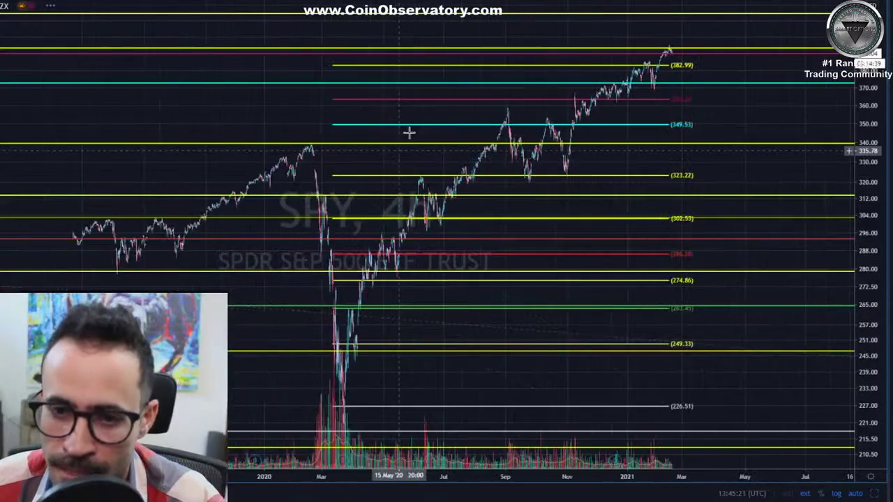
{"action": "scroll", "coordinate": [635, 71], "scroll_direction": "down", "scroll_amount": 1}
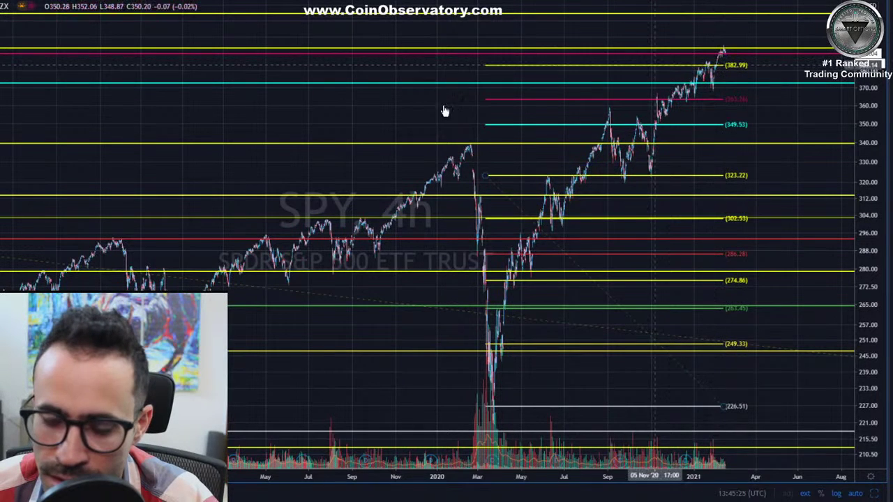
- Set the SPY chart to the 1D interval and inspect the recent highs against the Fibonacci levels
{"action": "type", "text": "1D"}
{"action": "key", "text": "Return"}
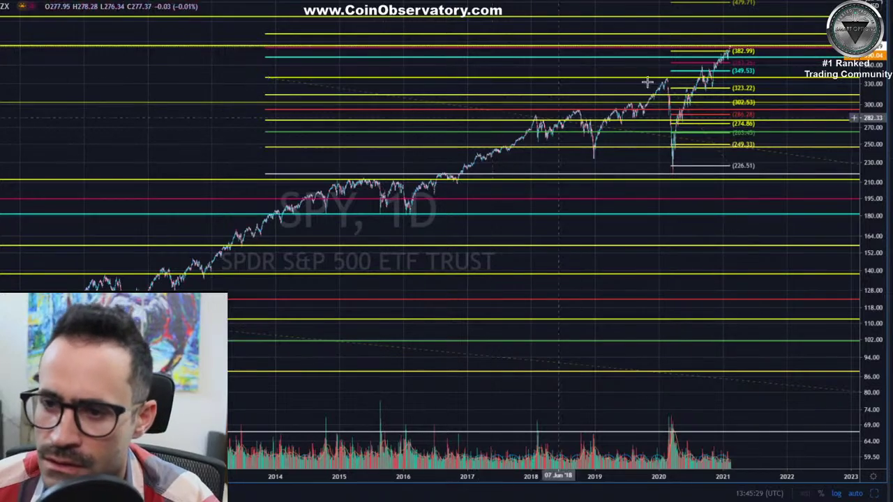
{"action": "scroll", "coordinate": [648, 42], "scroll_direction": "up", "scroll_amount": 10}
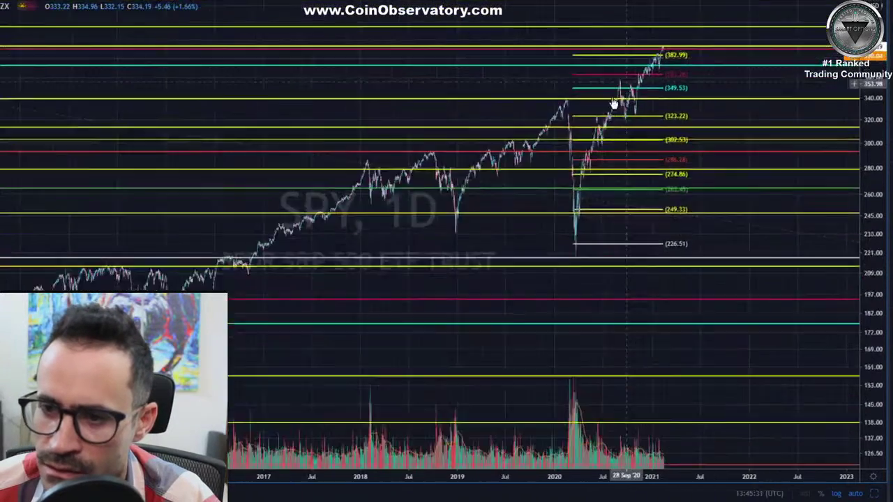
{"action": "scroll", "coordinate": [493, 82], "scroll_direction": "up", "scroll_amount": 5}
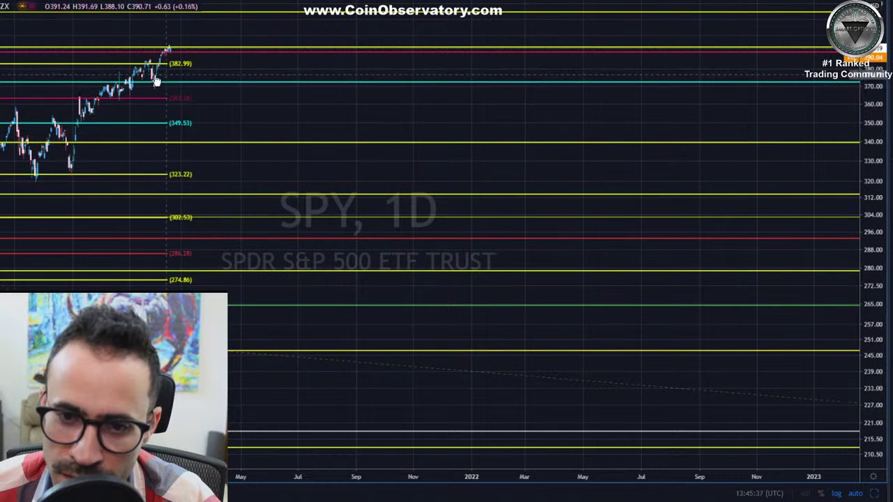
- Set the chart interval back to 60 minutes and bring SPY's January and February 2021 price action into view
{"action": "type", "text": "60"}
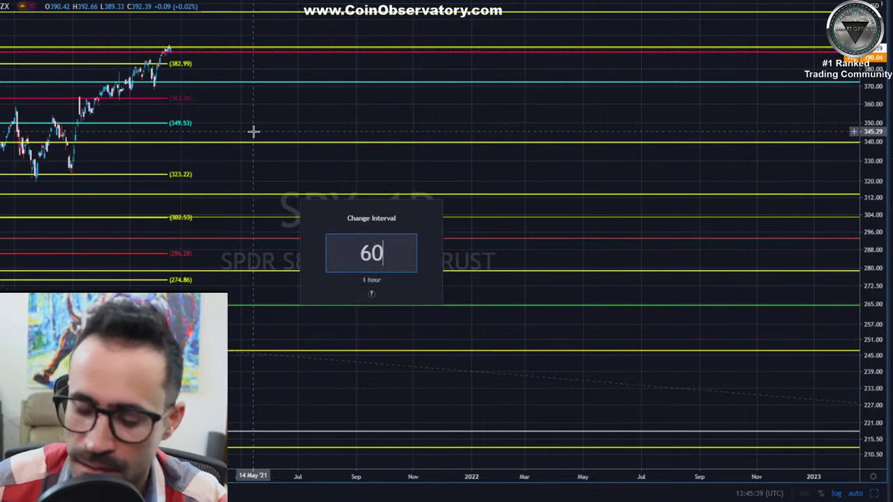
{"action": "key", "text": "Return"}
{"action": "scroll", "coordinate": [279, 104], "scroll_direction": "up", "scroll_amount": 1}
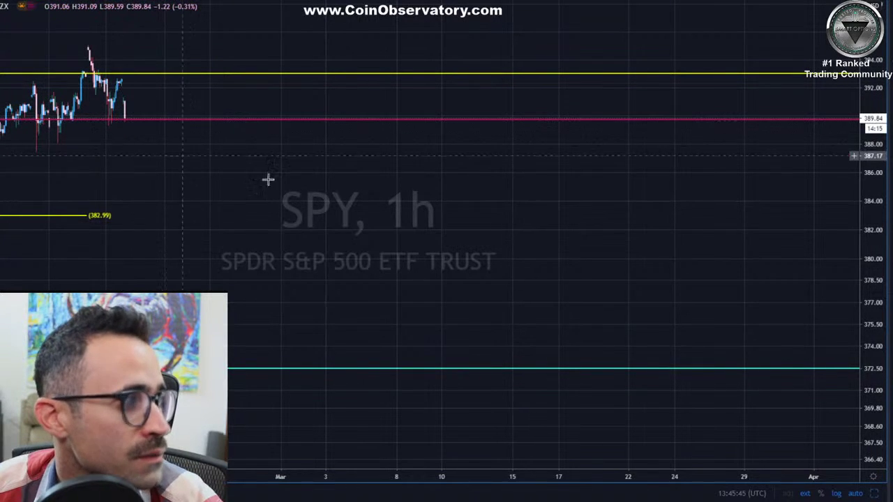
{"action": "left_click_drag", "start_coordinate": [267, 179], "coordinate": [580, 189]}
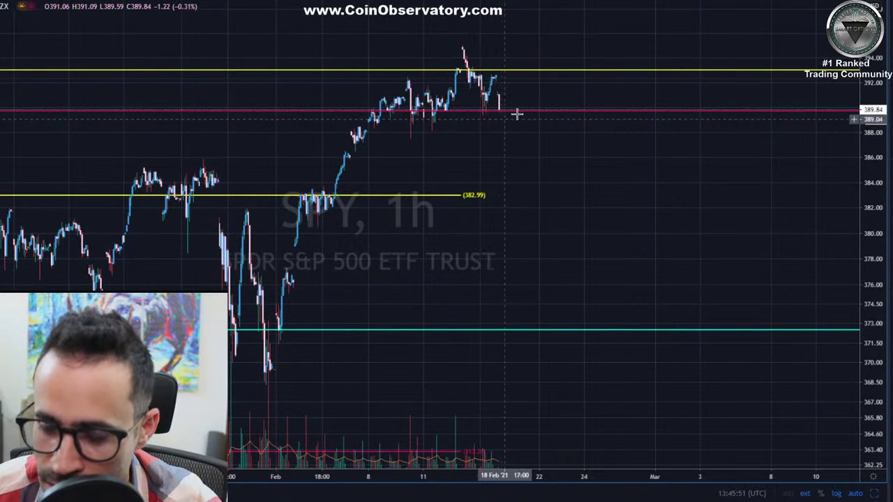
{"action": "scroll", "coordinate": [279, 40], "scroll_direction": "down", "scroll_amount": 5}
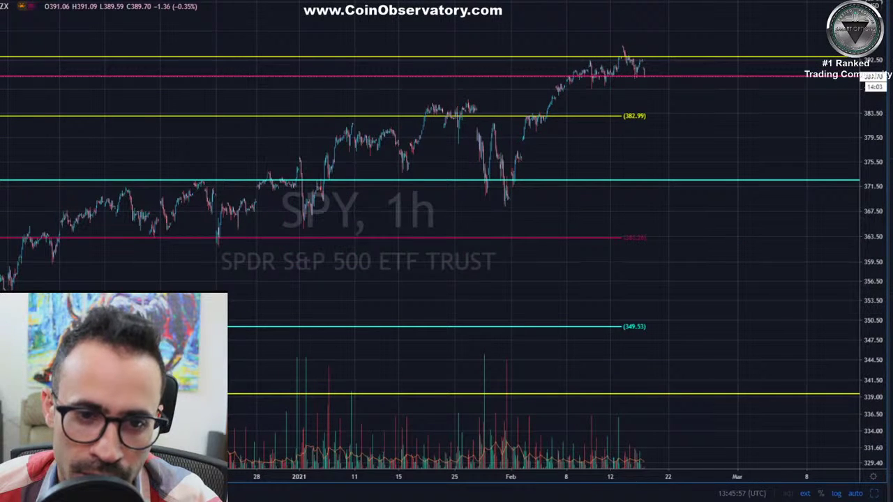
- Draw a red rectangle over SPY's early-February price gap, from about 376.47 to 378.64, extending to 1 March 2021
{"action": "left_click", "coordinate": [523, 152]}
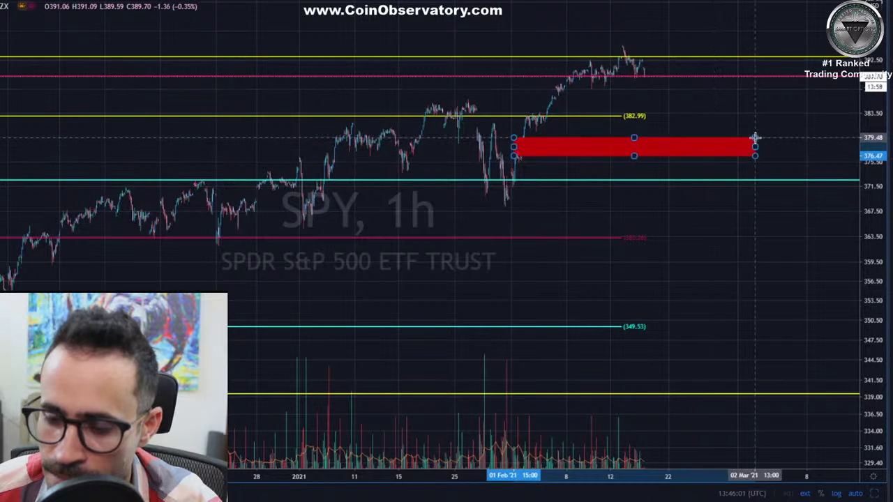
{"action": "left_click", "coordinate": [747, 143]}
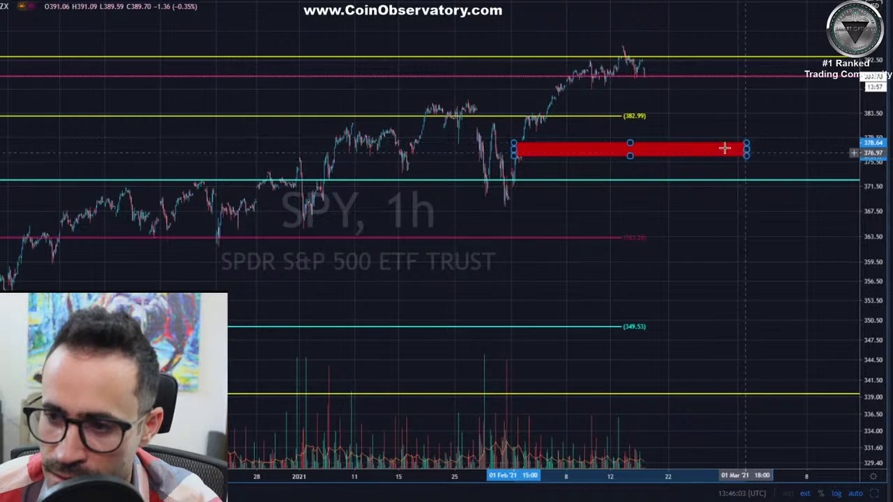
{"action": "left_click", "coordinate": [650, 102]}
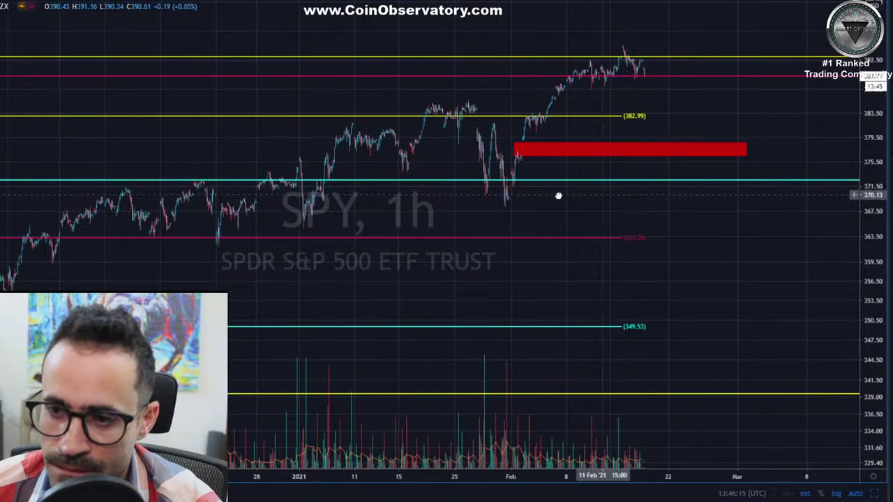
{"action": "scroll", "coordinate": [565, 197], "scroll_direction": "up", "scroll_amount": 3}
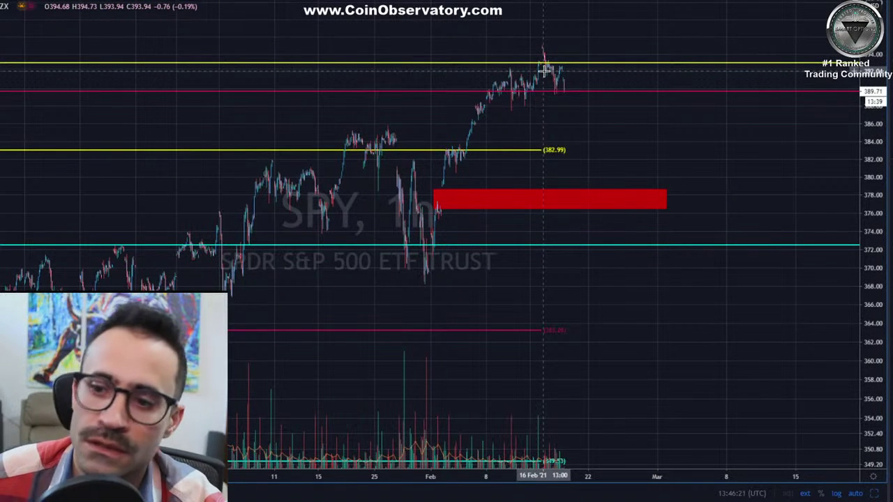
- Load the USO symbol in the chart and view its hourly price history
{"action": "type", "text": "USO"}
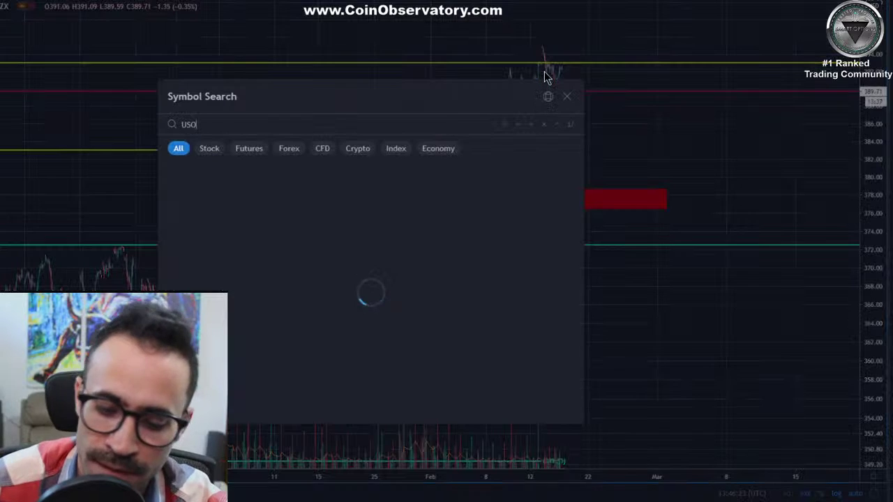
{"action": "key", "text": "Return"}
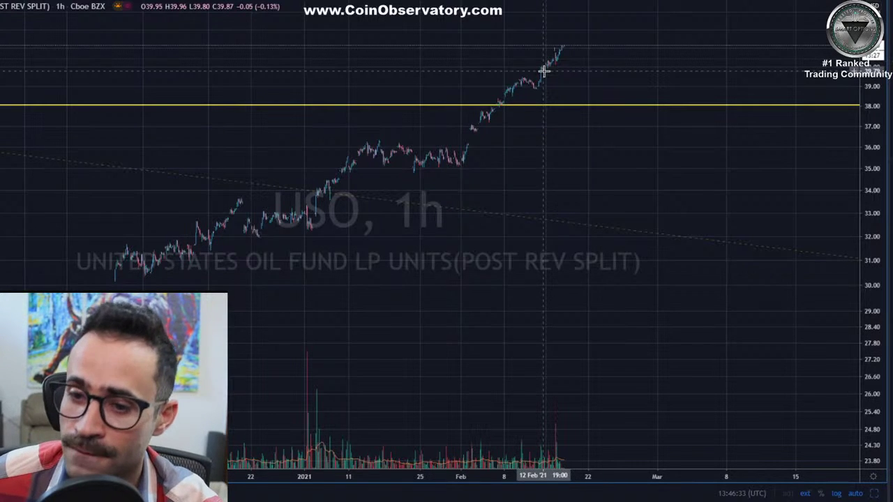
{"action": "scroll", "coordinate": [512, 125], "scroll_direction": "down", "scroll_amount": 5}
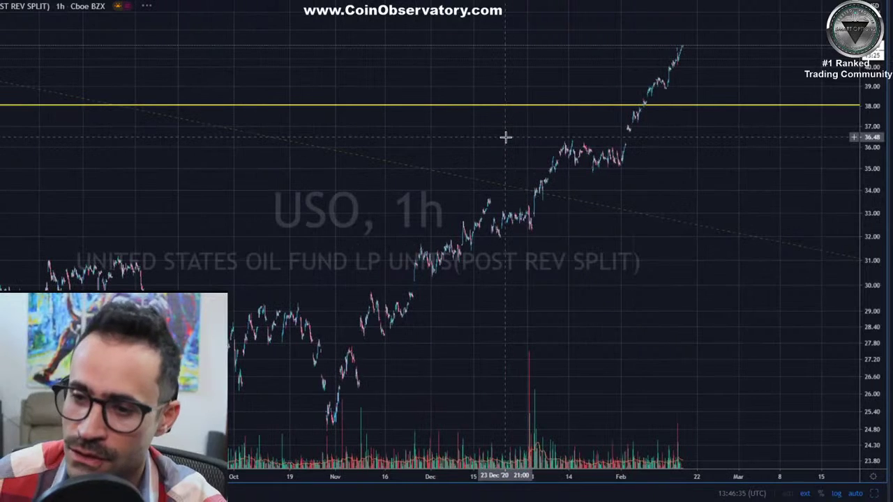
- Switch the USO chart to the 1D interval and mark a price range from about 30.52 up to 41.07 beside the latest candles
{"action": "type", "text": "1D"}
{"action": "key", "text": "Return"}
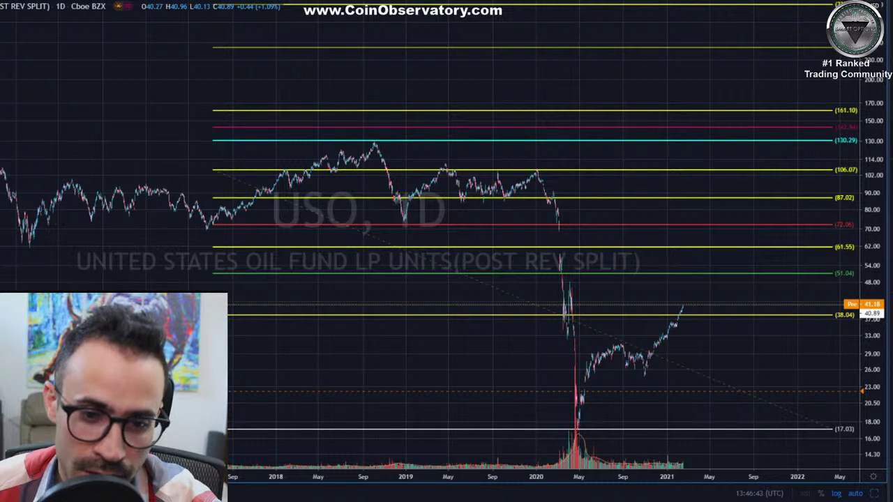
{"action": "left_click", "coordinate": [685, 346], "text": "shift"}
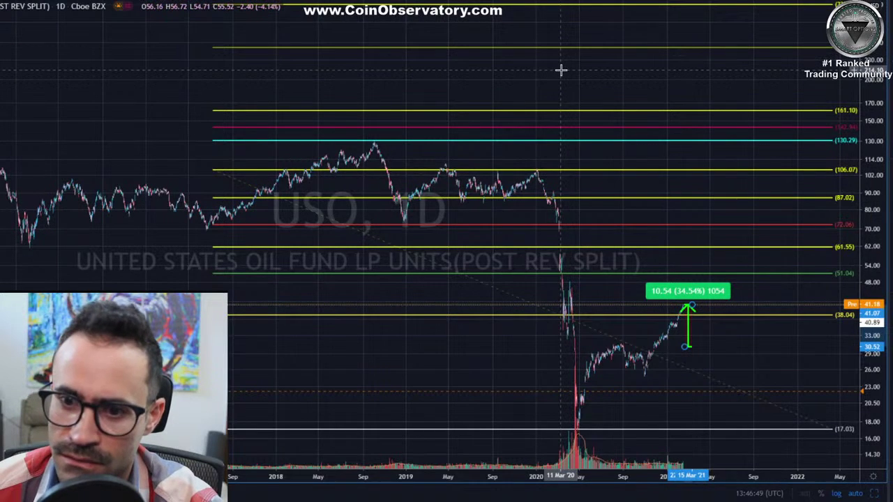
- Remove the price range measurement from the USO daily chart and examine the 2018 to 2021 price history against the Fibonacci levels
{"action": "scroll", "coordinate": [550, 92], "scroll_direction": "up", "scroll_amount": 3}
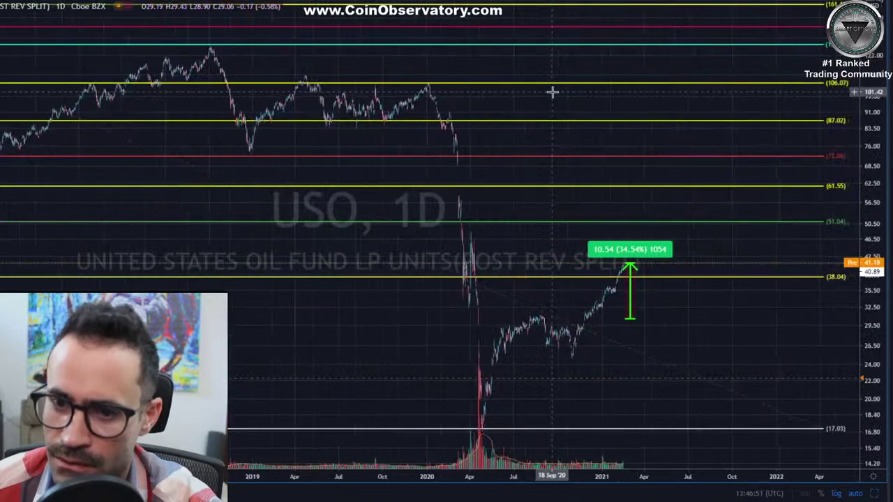
{"action": "scroll", "coordinate": [557, 151], "scroll_direction": "up", "scroll_amount": 1}
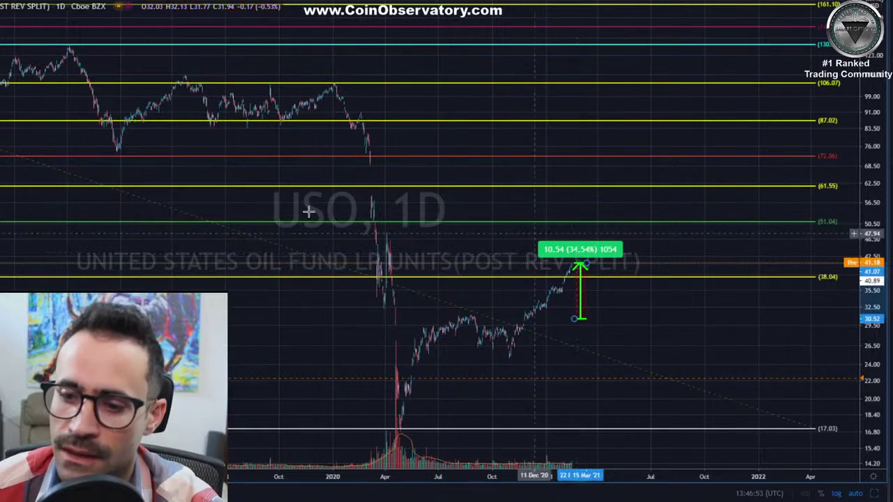
{"action": "left_click", "coordinate": [207, 50]}
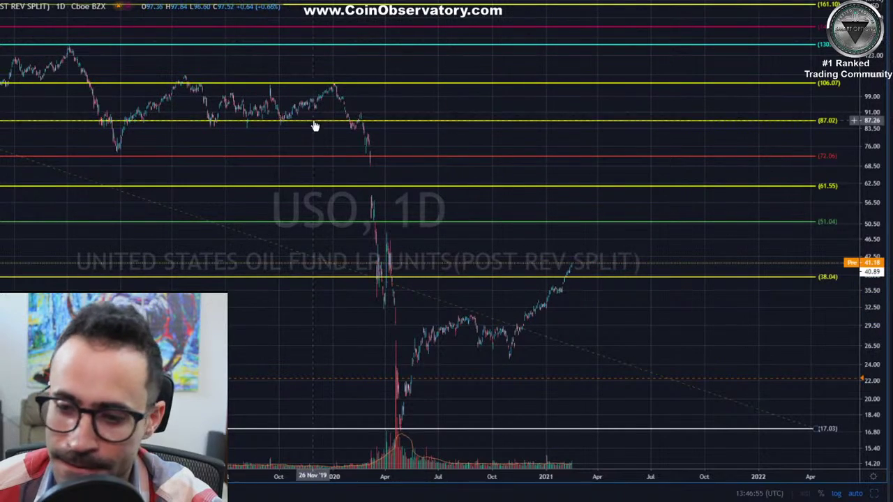
{"action": "scroll", "coordinate": [302, 213], "scroll_direction": "down", "scroll_amount": 5}
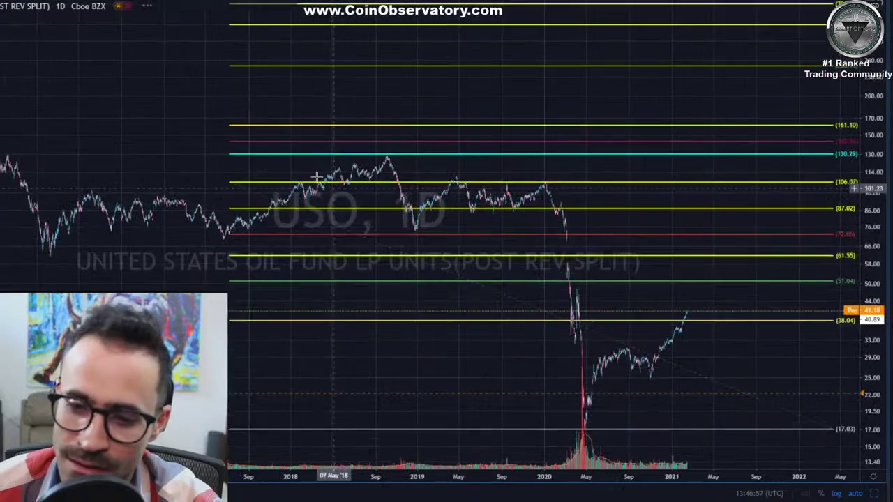
{"action": "scroll", "coordinate": [356, 206], "scroll_direction": "up", "scroll_amount": 5}
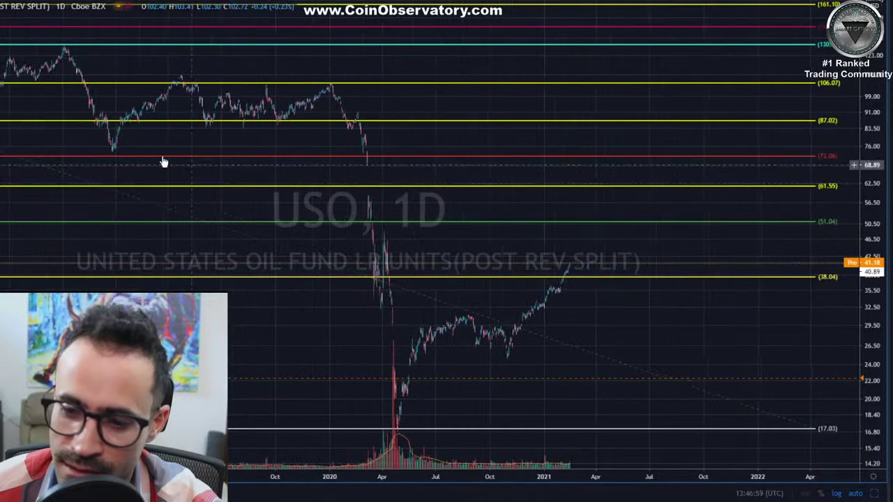
{"action": "left_click_drag", "start_coordinate": [861, 205], "coordinate": [776, 185]}
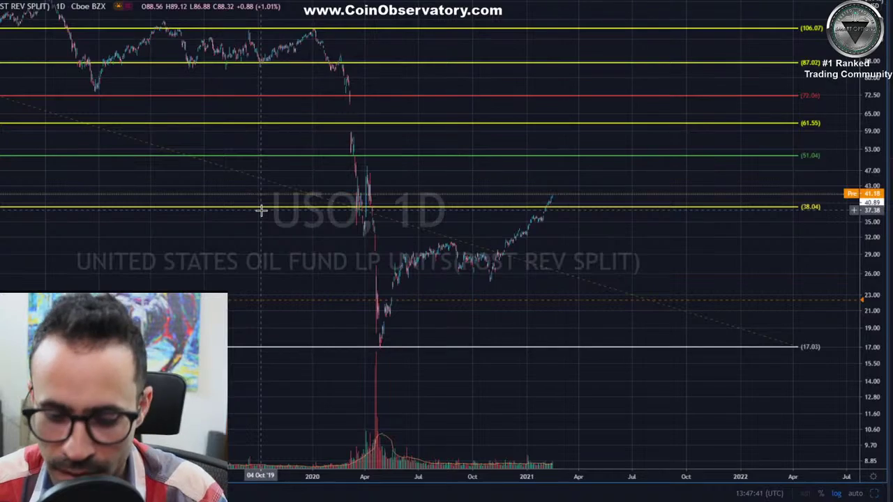
- Load the NYSE Arca SPY symbol, set the interval to 60 minutes, and bring the February 2021 candles into view
{"action": "type", "text": "SPY"}
{"action": "key", "text": "Down"}
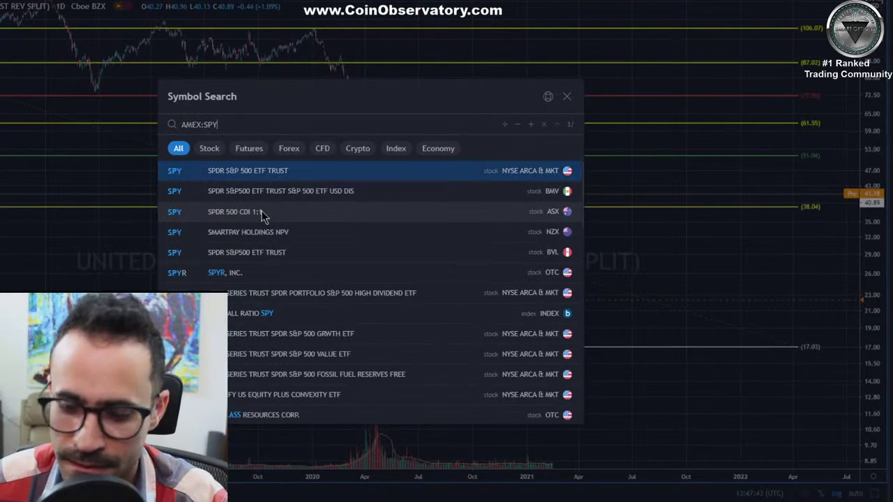
{"action": "key", "text": "Return"}
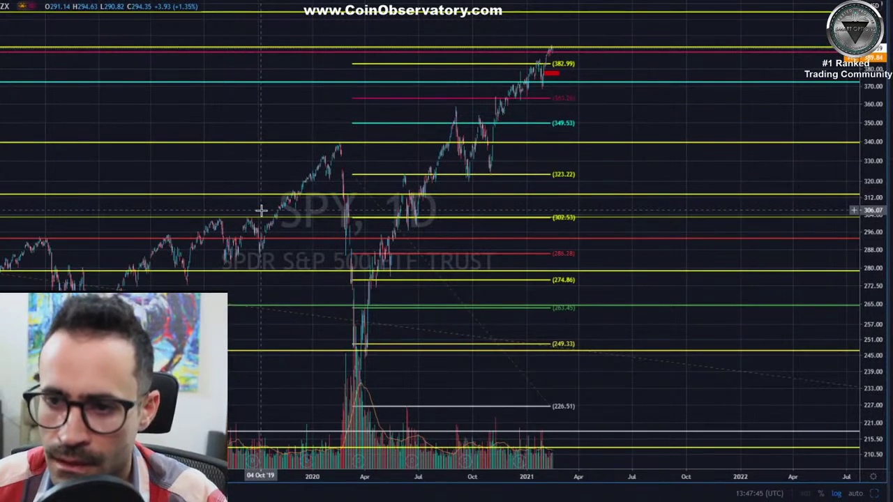
{"action": "scroll", "coordinate": [296, 72], "scroll_direction": "up", "scroll_amount": 10}
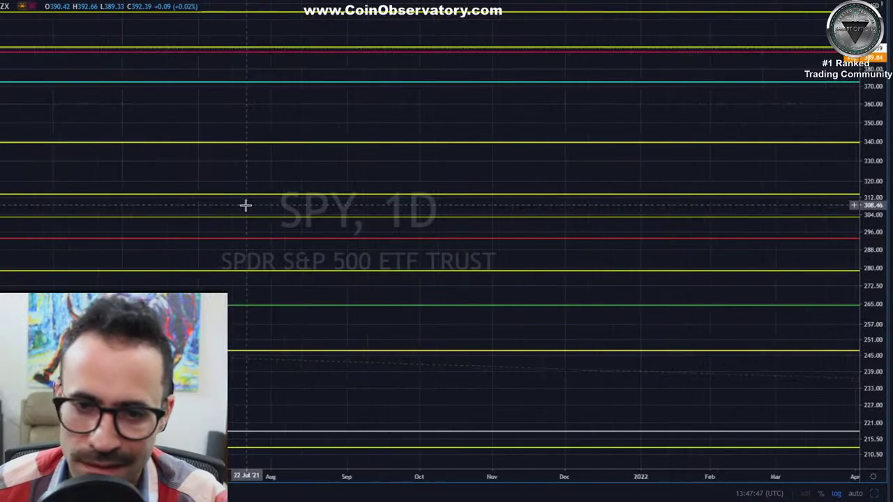
{"action": "type", "text": "60"}
{"action": "key", "text": "Return"}
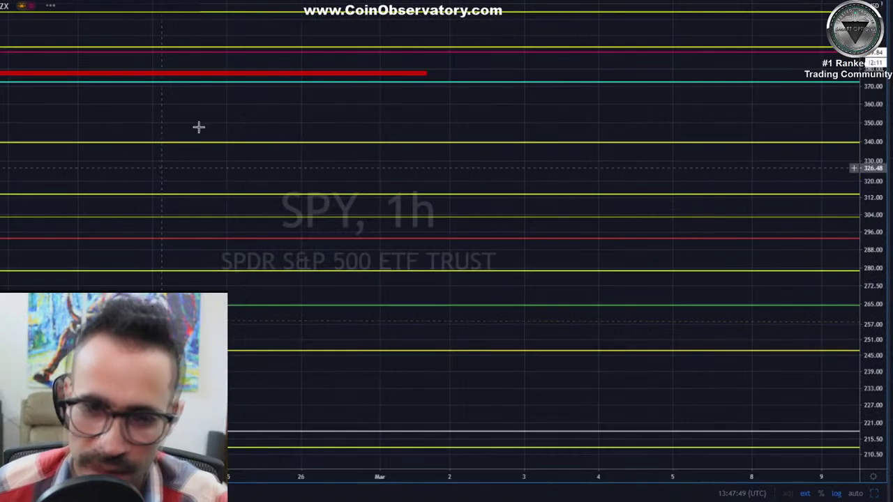
{"action": "scroll", "coordinate": [528, 293], "scroll_direction": "down", "scroll_amount": 5}
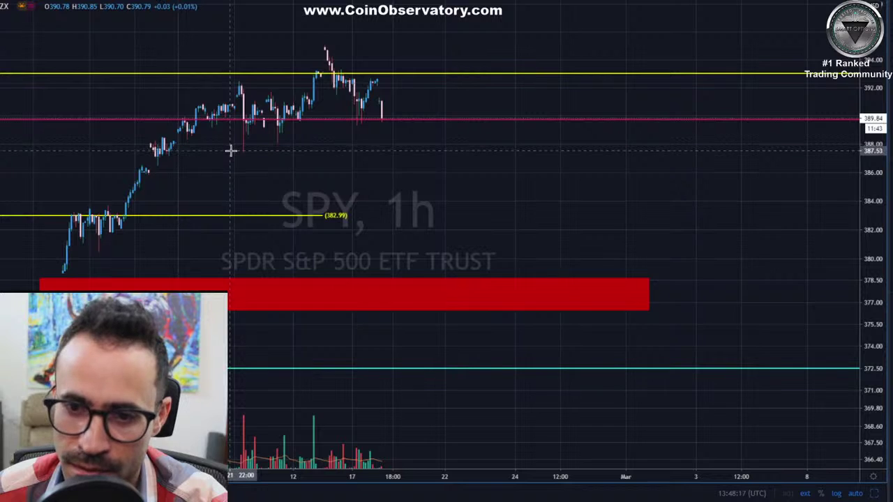
- Draw a Fibonacci retracement on SPY's hourly chart from about 387.53 up to 394.90, extending to 22 February 2021
{"action": "left_click_drag", "start_coordinate": [230, 150], "coordinate": [471, 47]}
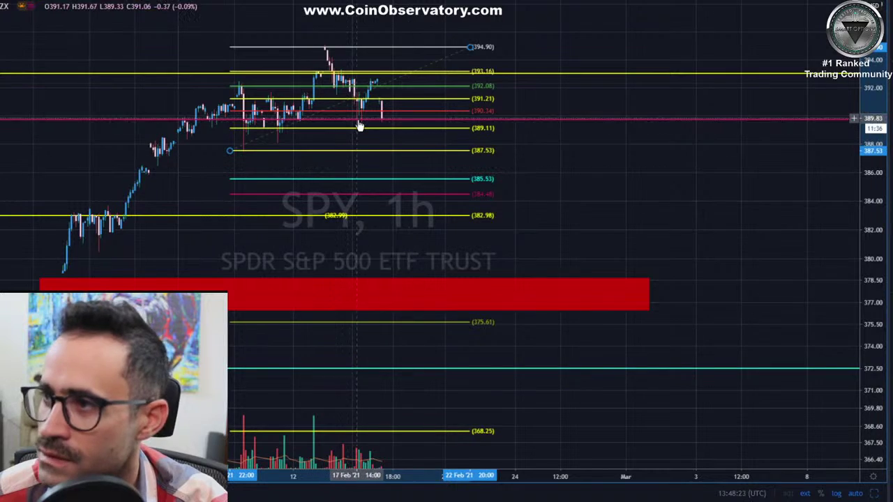
{"action": "scroll", "coordinate": [330, 39], "scroll_direction": "down", "scroll_amount": 6}
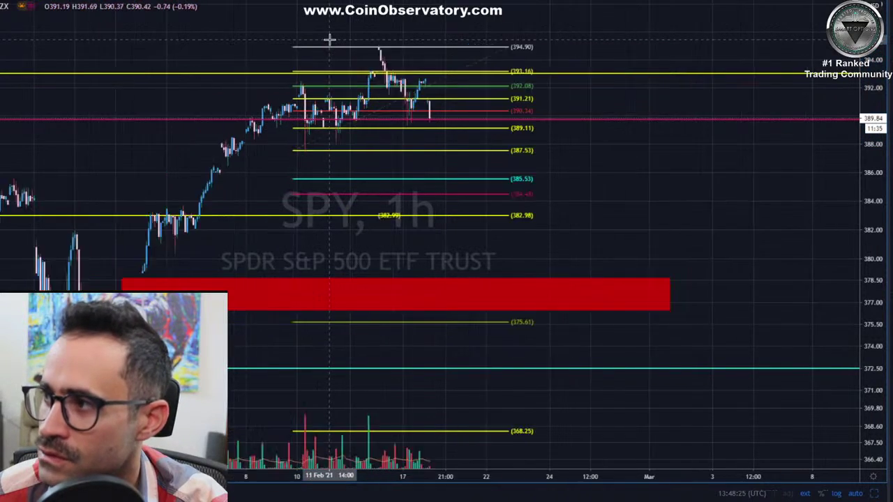
- Search the chart symbols for ES and choose a match from the results
{"action": "type", "text": "ES"}
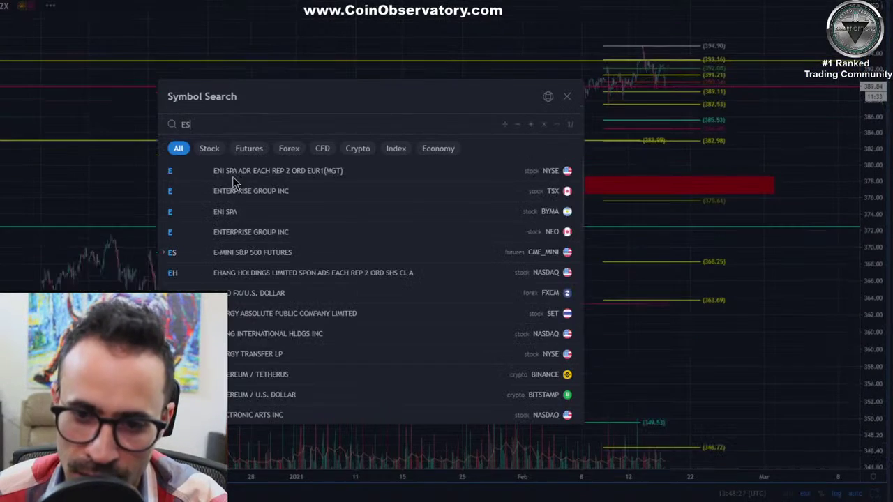
{"action": "left_click", "coordinate": [395, 194]}
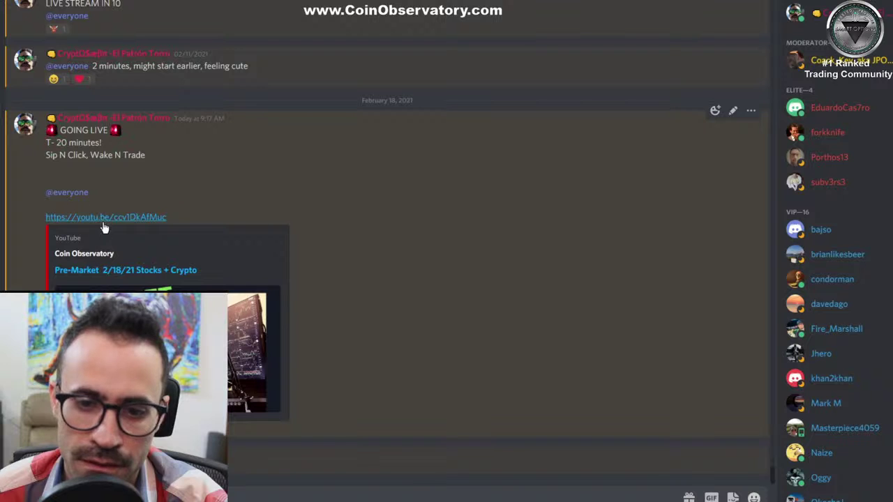
- Try to select the YouTube live stream link in the 18 February 2021 Discord announcement
{"action": "left_click_drag", "start_coordinate": [103, 218], "coordinate": [83, 238]}
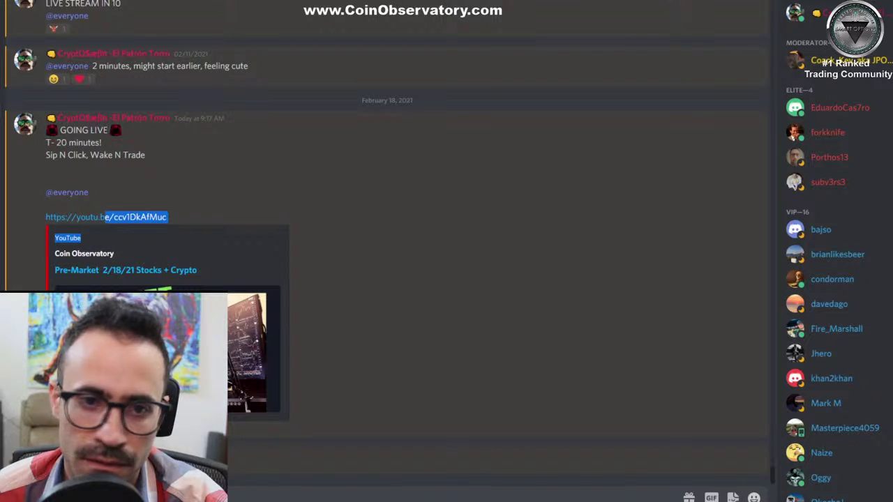
{"action": "left_click", "coordinate": [683, 45]}
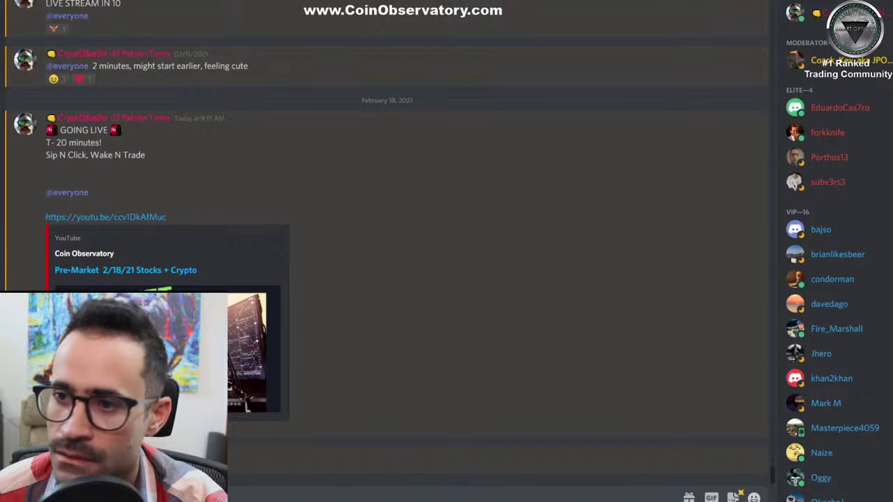